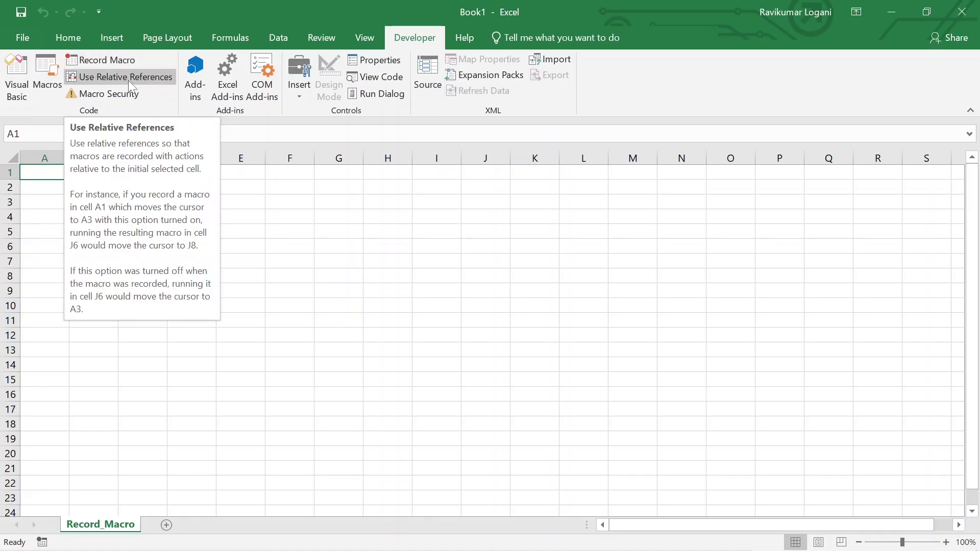
Step: Turn on relative references and start recording a macro named Colour in This Workbook, with shortcut Ctrl+Shift+C and description "This Macro is used for colur"
left_click(128, 81)
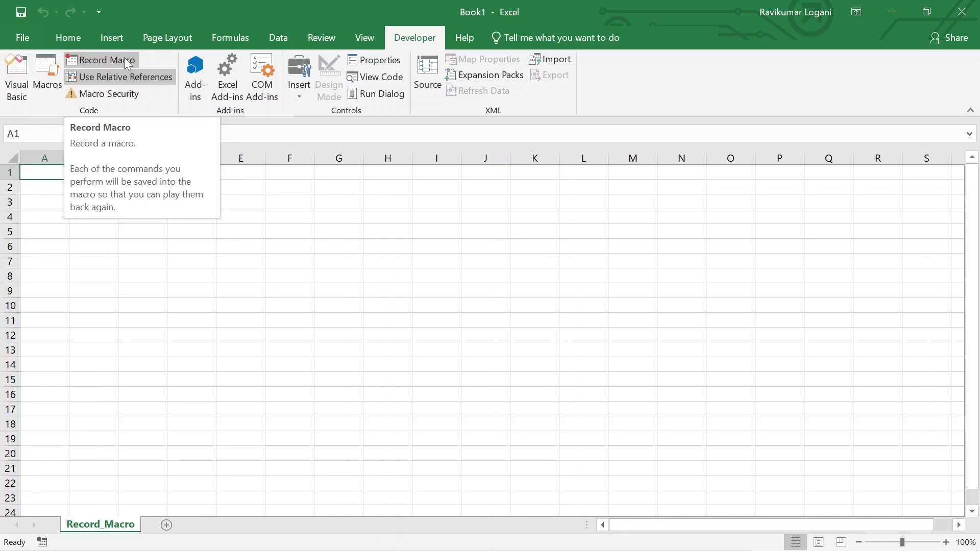
left_click(124, 60)
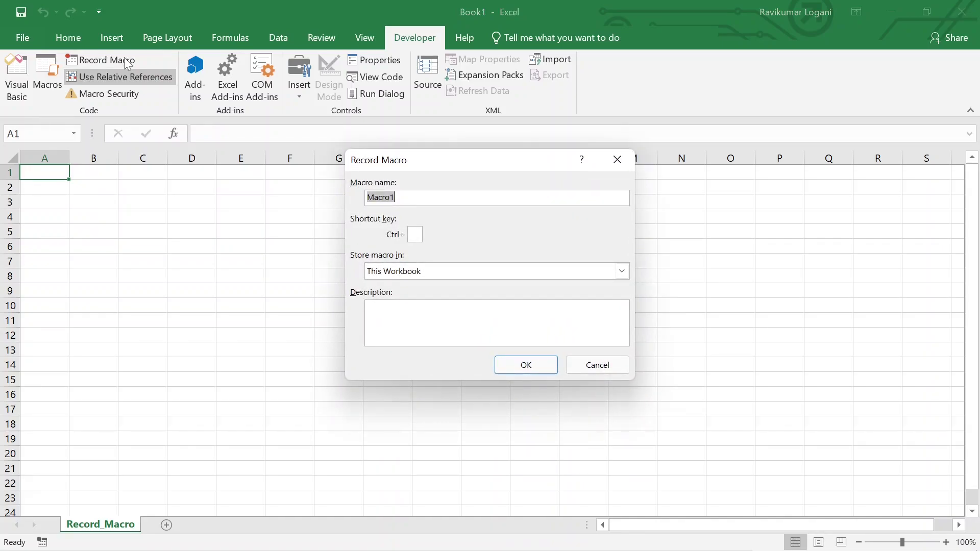
type("Colour")
type("C")
left_click(367, 306)
type("Th")
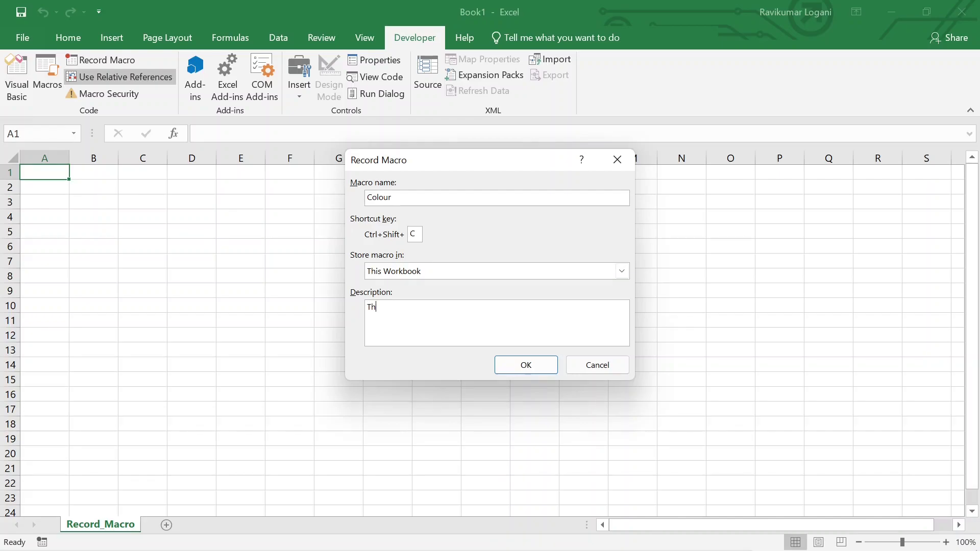
type("is Macro is used for colur")
left_click(623, 274)
left_click(623, 274)
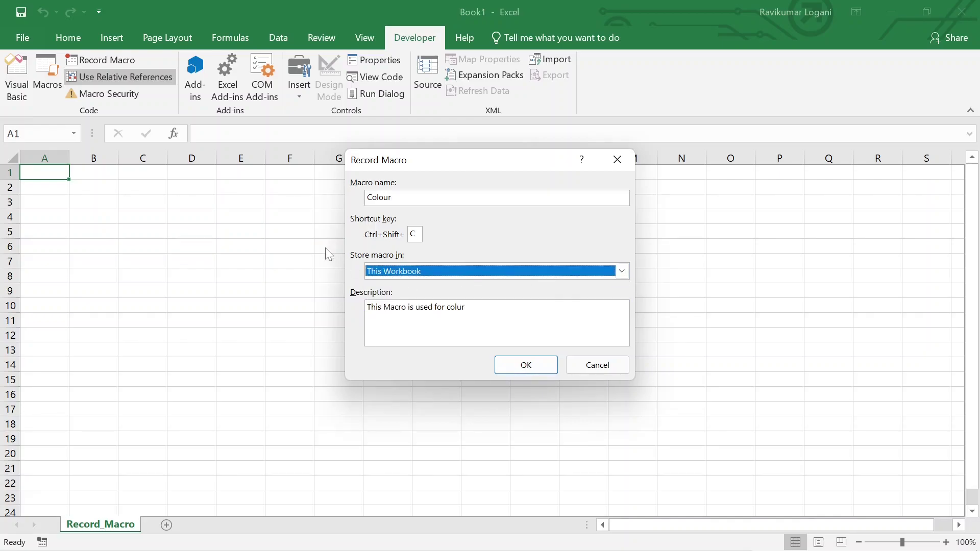
left_click(525, 365)
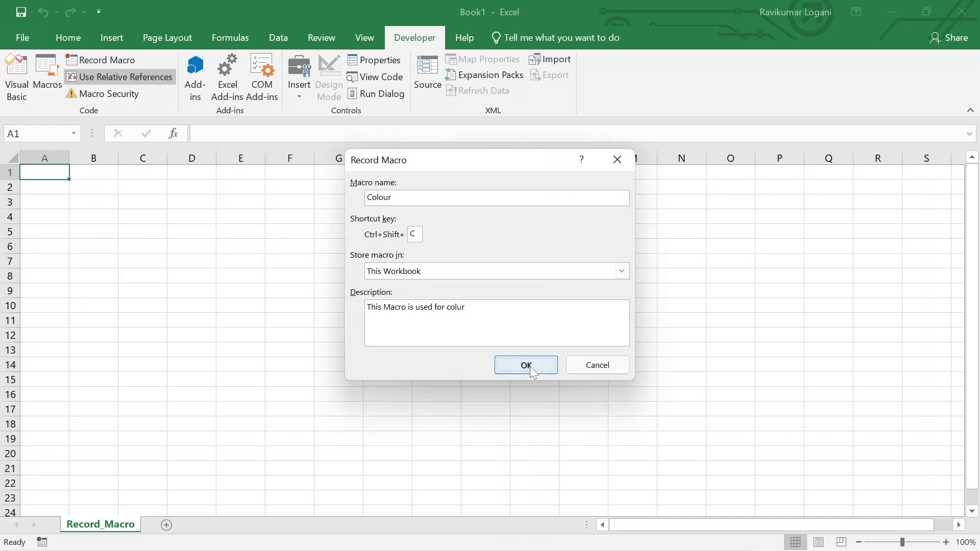
Step: Fill cell A1 with yellow as the recorded action and stop the macro recording
left_click(72, 40)
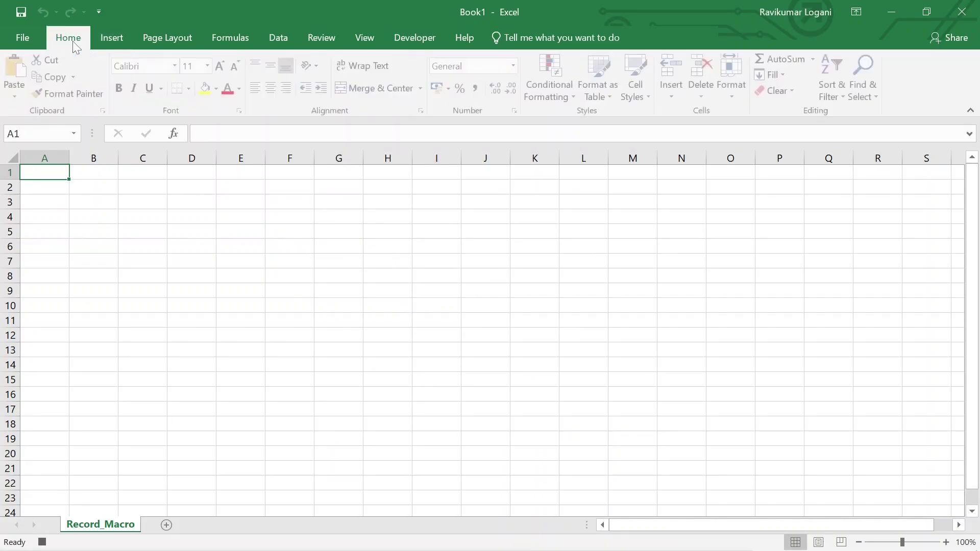
left_click(207, 89)
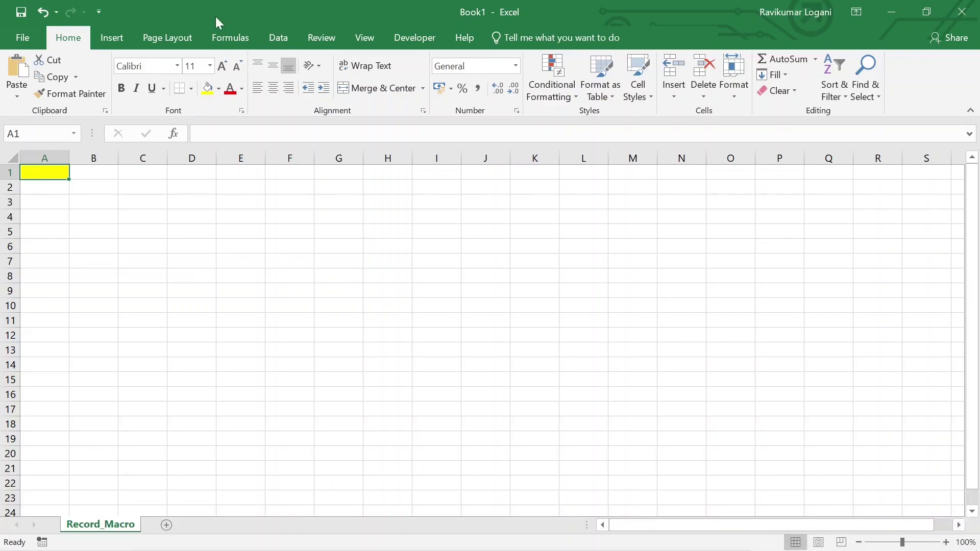
Step: Run the Colour macro on cell C3 and on cell E6
left_click(137, 201)
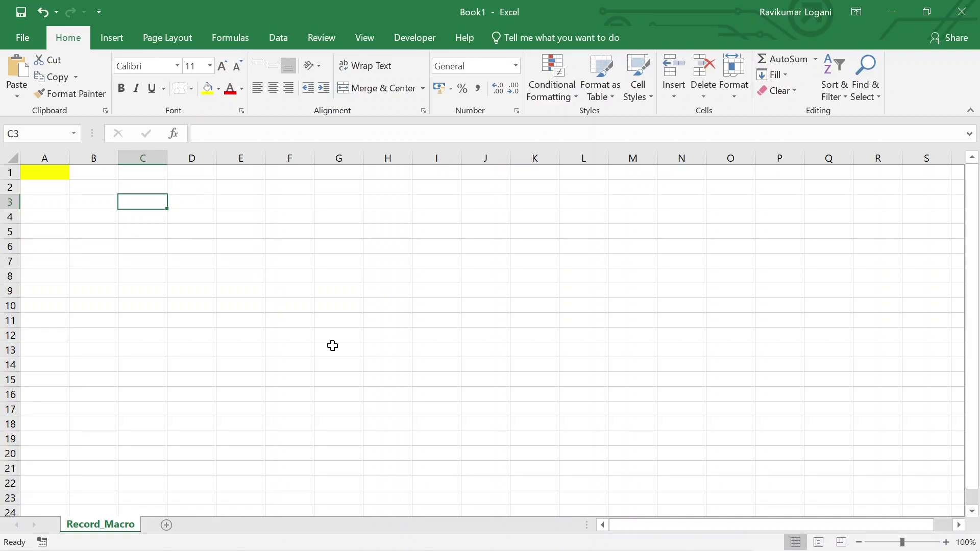
key("ctrl+shift+y")
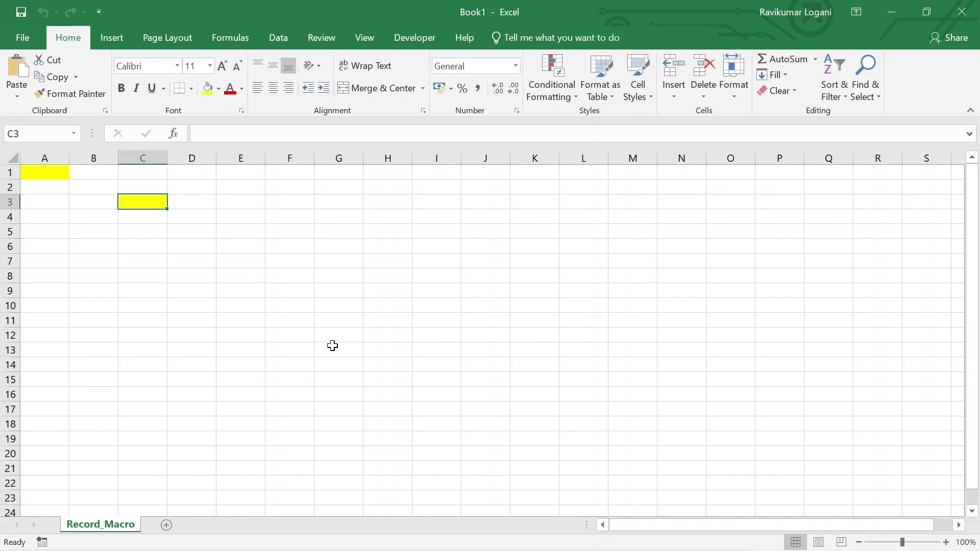
left_click(223, 243)
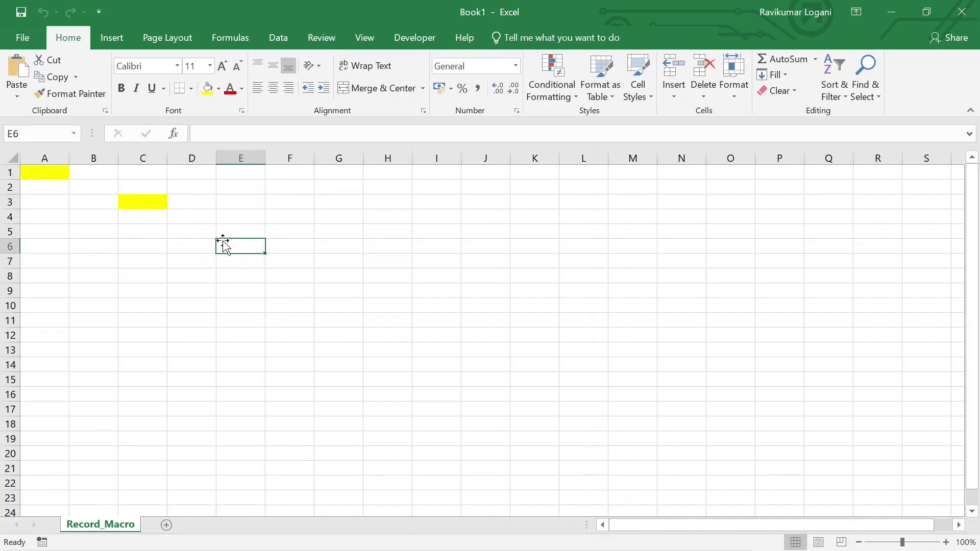
key("ctrl+shift+y")
left_click(328, 320)
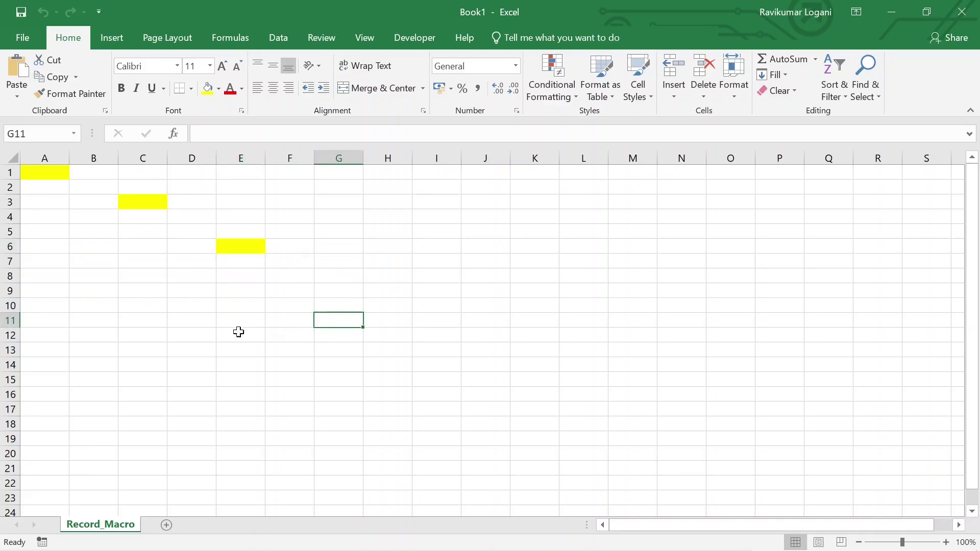
Step: Enter the text "Macro" in cell E11
left_click(234, 317)
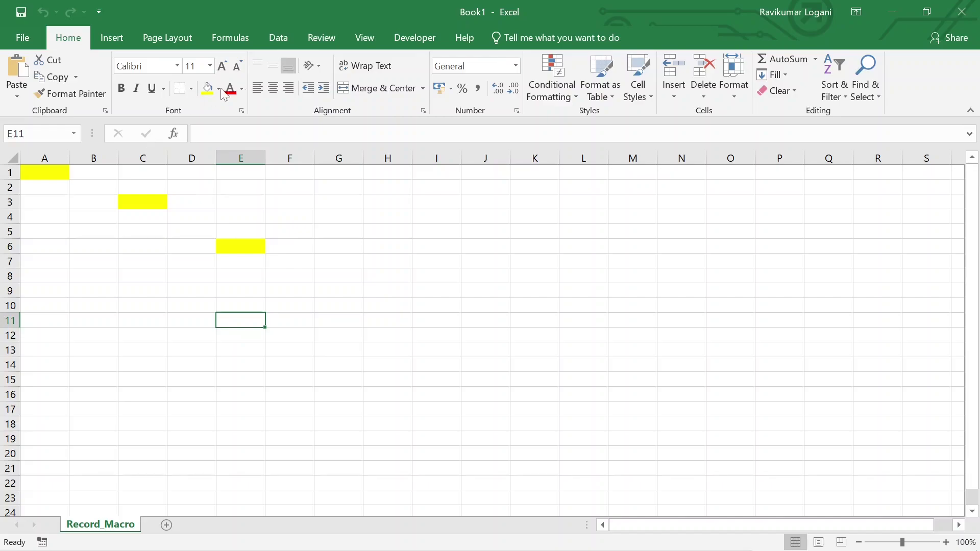
left_click(413, 38)
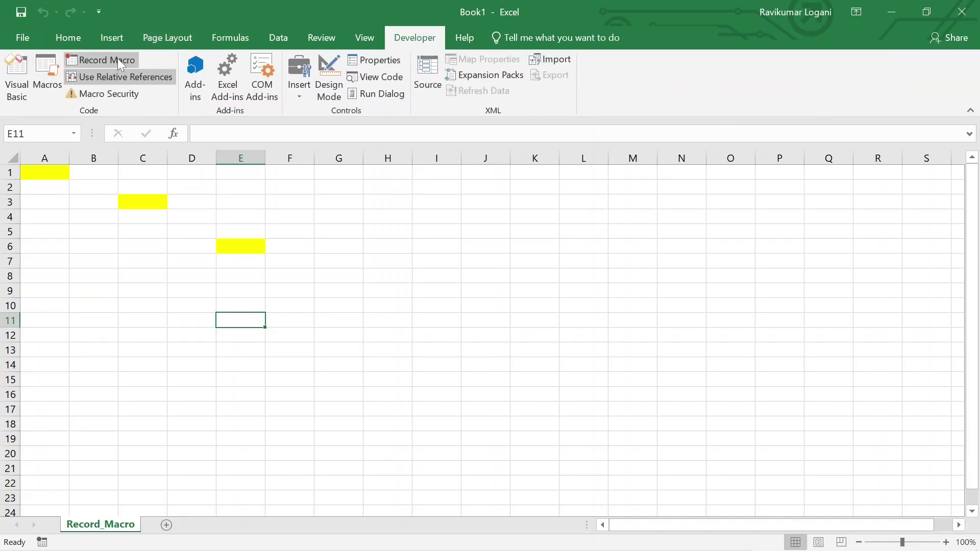
left_click(276, 338)
left_click(247, 321)
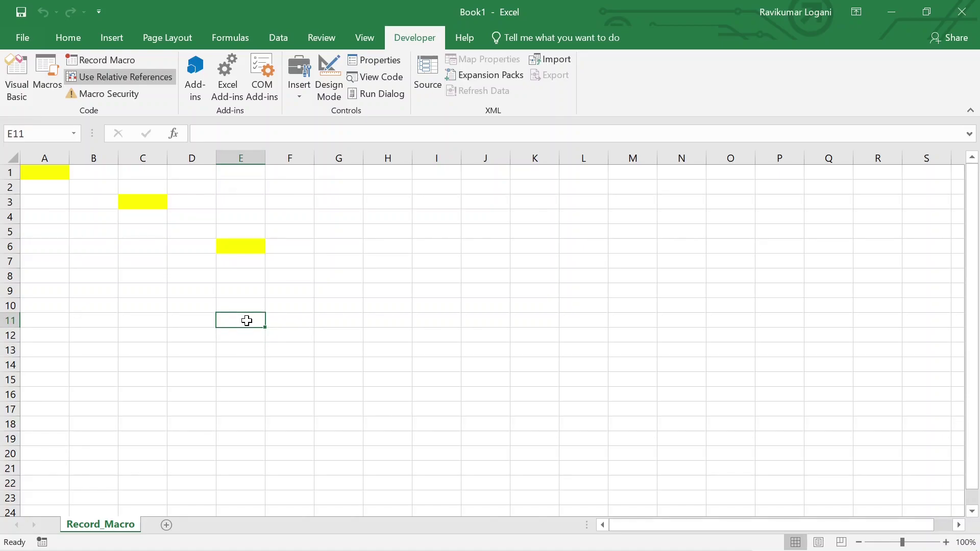
type("MAcro")
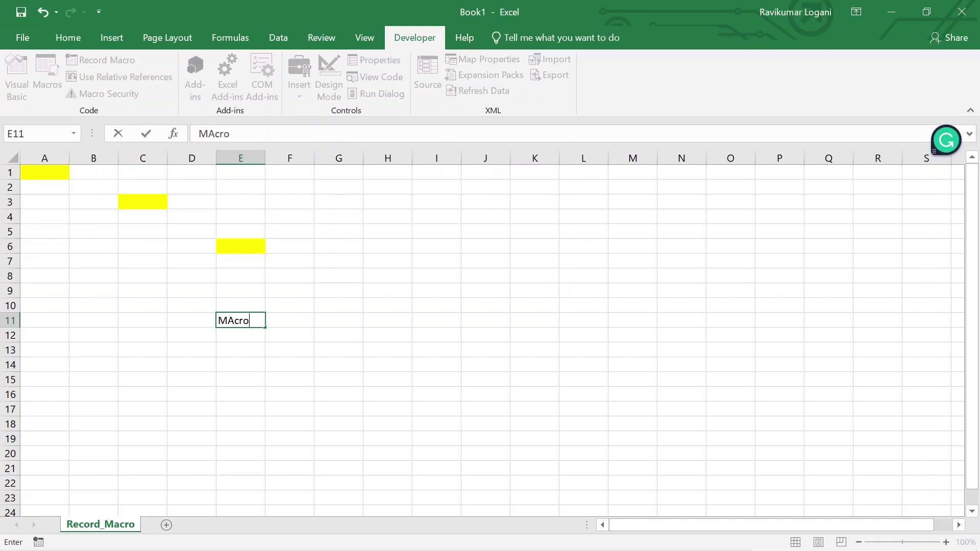
key("BackSpace")
key("BackSpace")
key("BackSpace")
key("BackSpace")
type("acro")
key("Return")
Step: With cell E11 selected, start recording a macro named Bold with shortcut Ctrl+Shift+B and description "This is used to Bold the Cell"
left_click(241, 325)
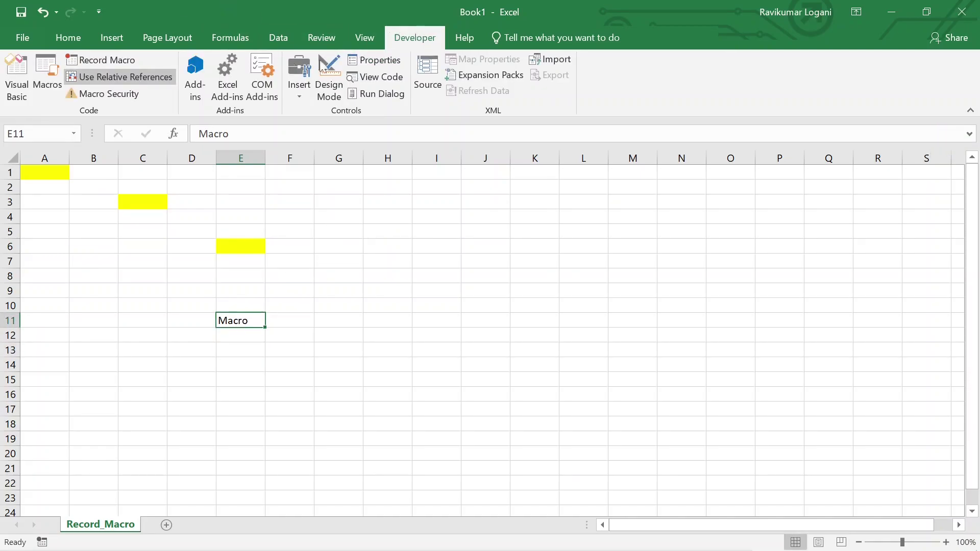
left_click(115, 61)
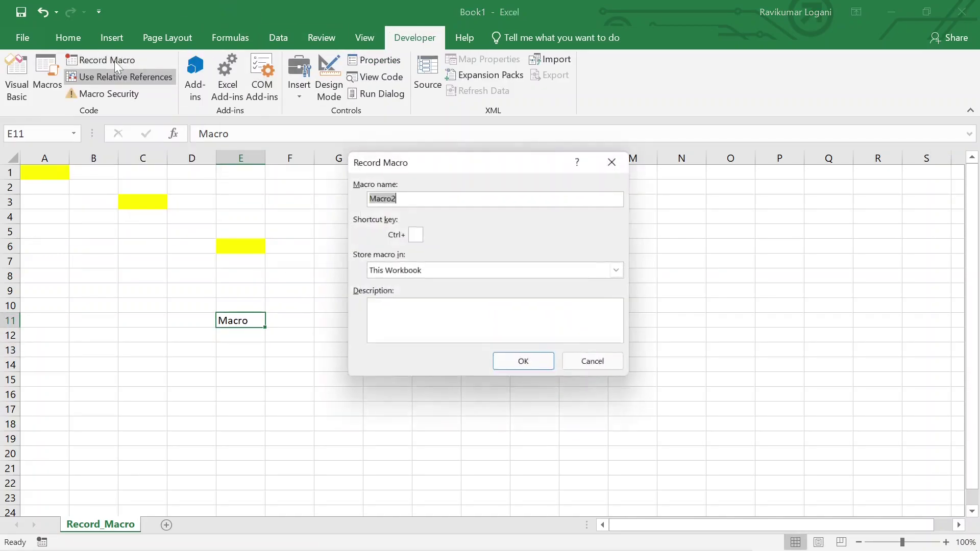
type("Bold")
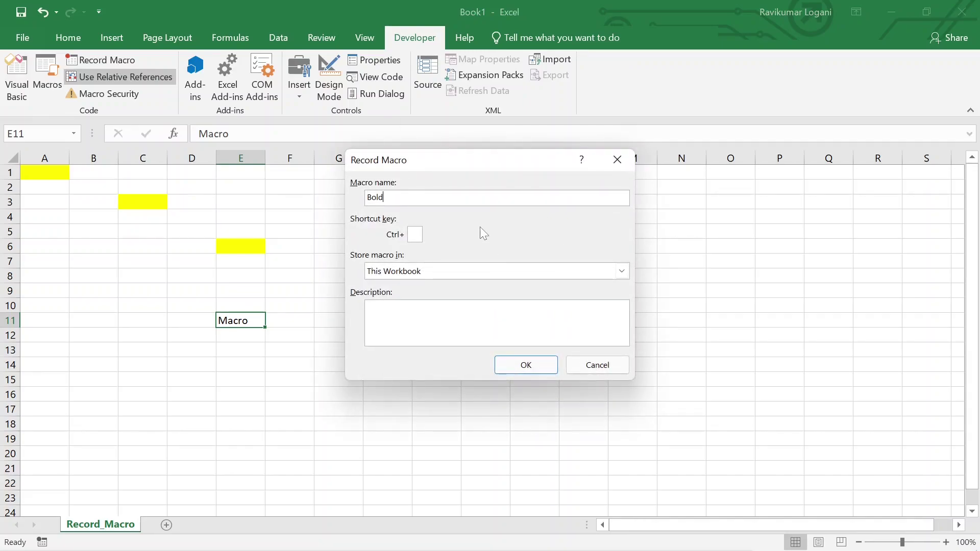
key("Tab")
type("B")
type("This is used")
type(" to B")
type("old the Cell")
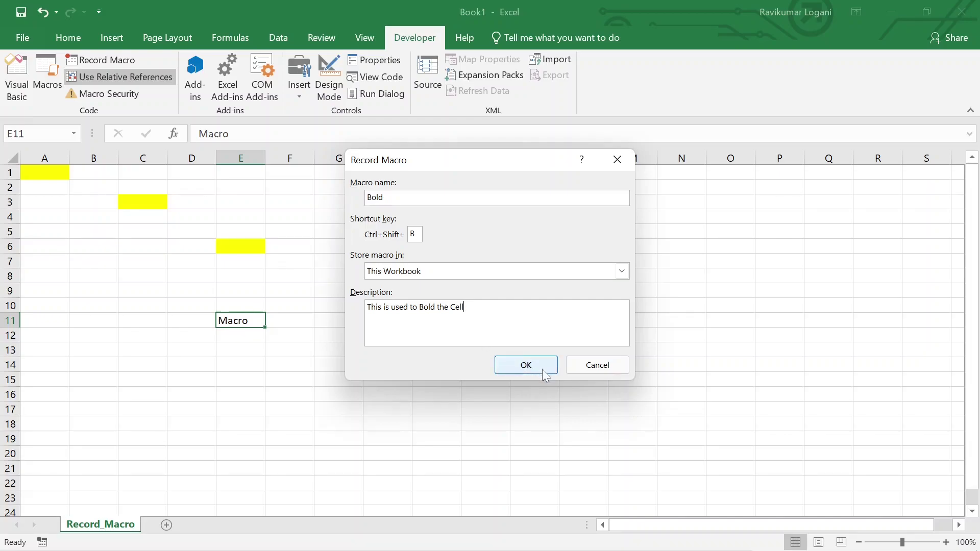
left_click(542, 369)
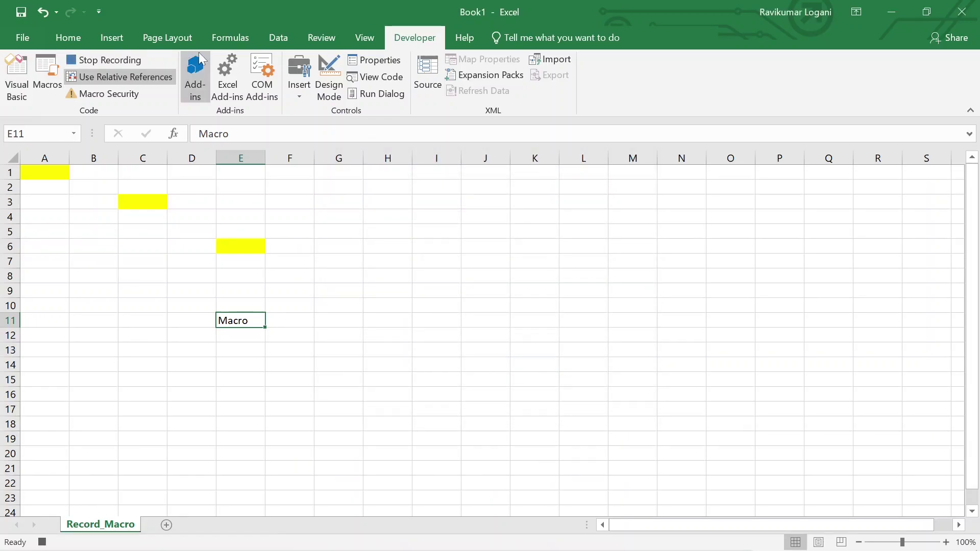
Step: Make the text in cell E11 bold and stop the macro recording
left_click(80, 39)
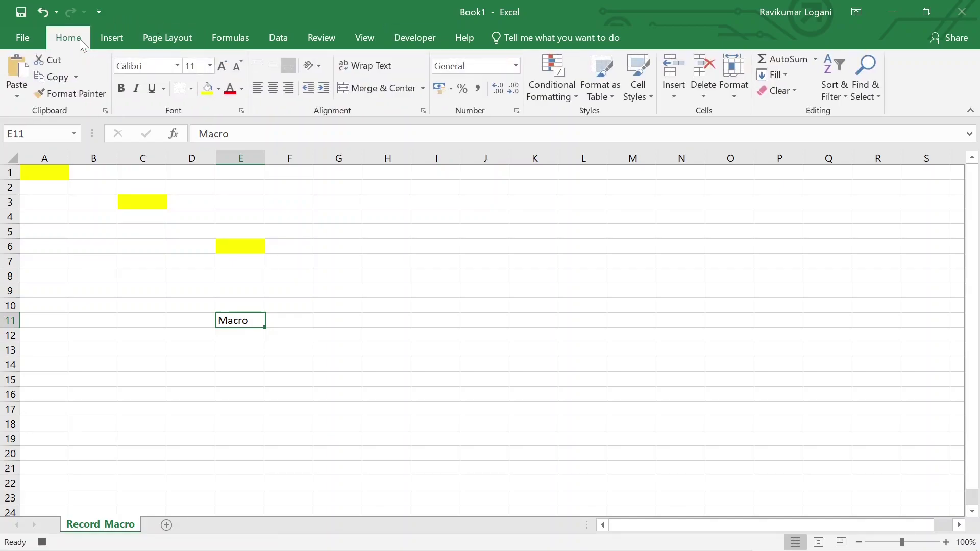
left_click(123, 90)
left_click(43, 542)
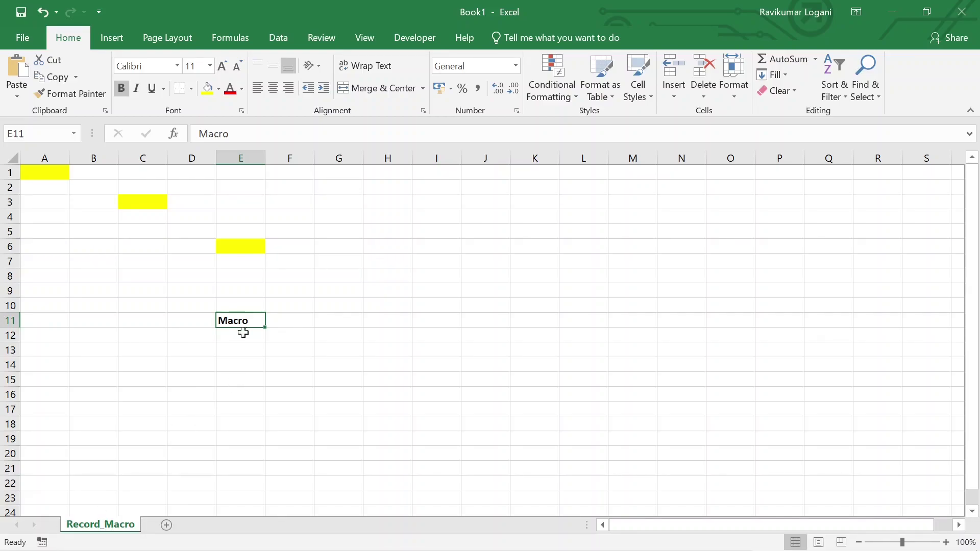
Step: Enter "Test" in cell C11 and run the Bold macro on that cell
left_click(127, 320)
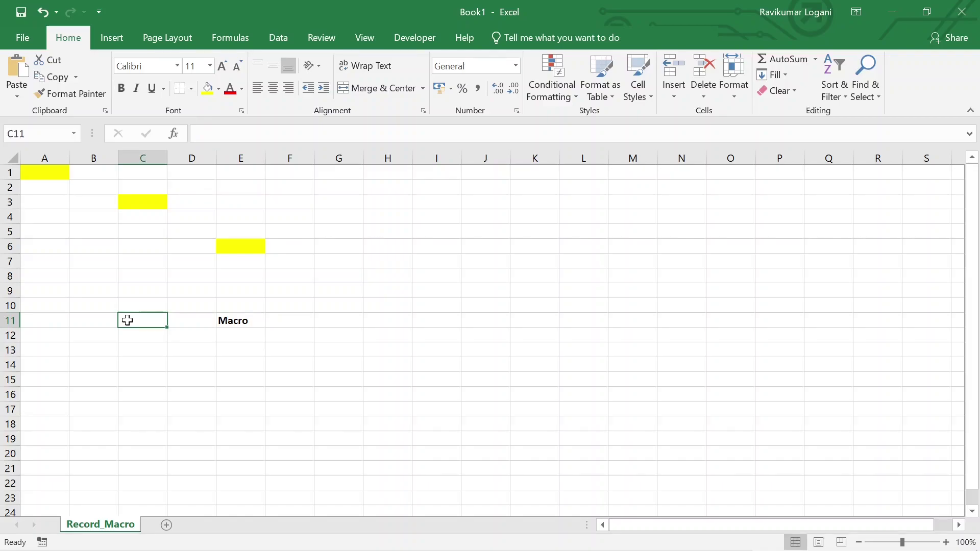
type("Test")
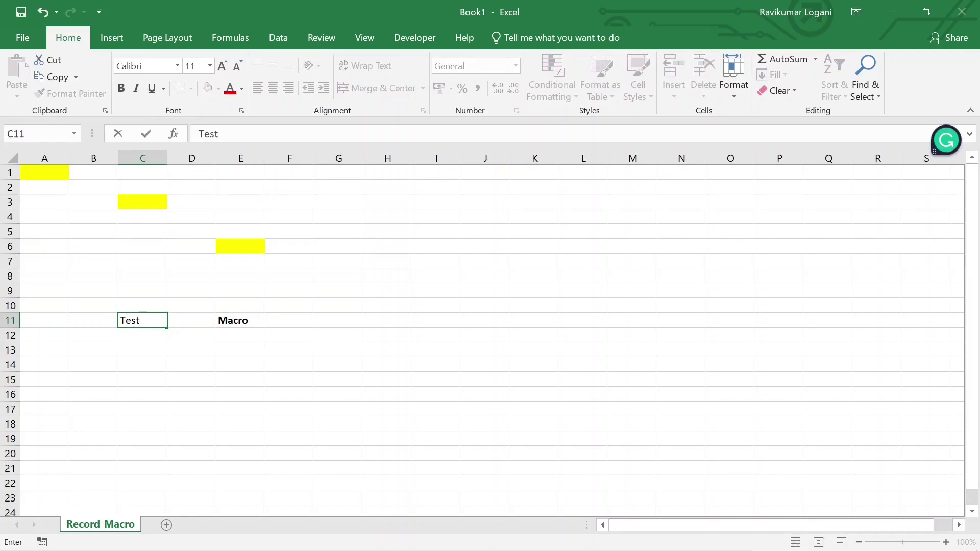
left_click(186, 393)
left_click(140, 320)
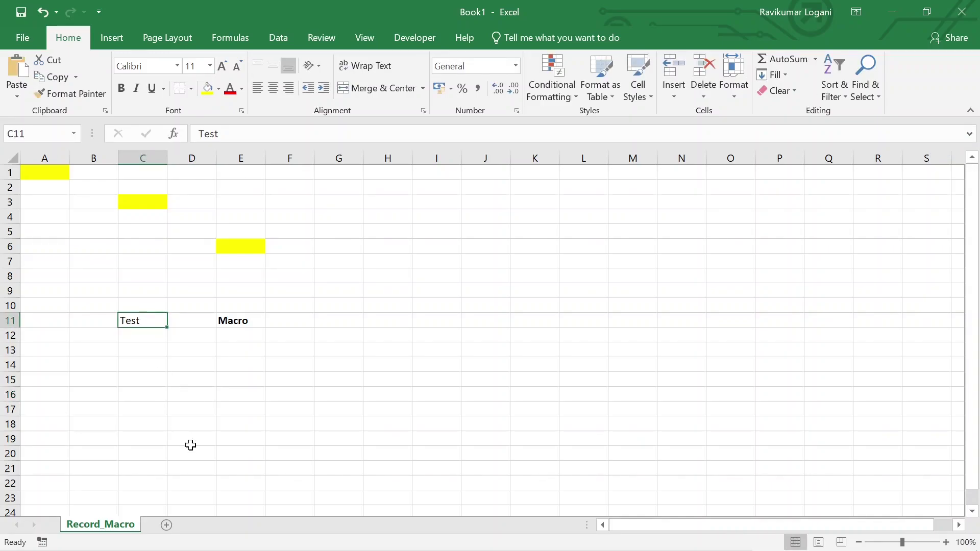
key("ctrl+b")
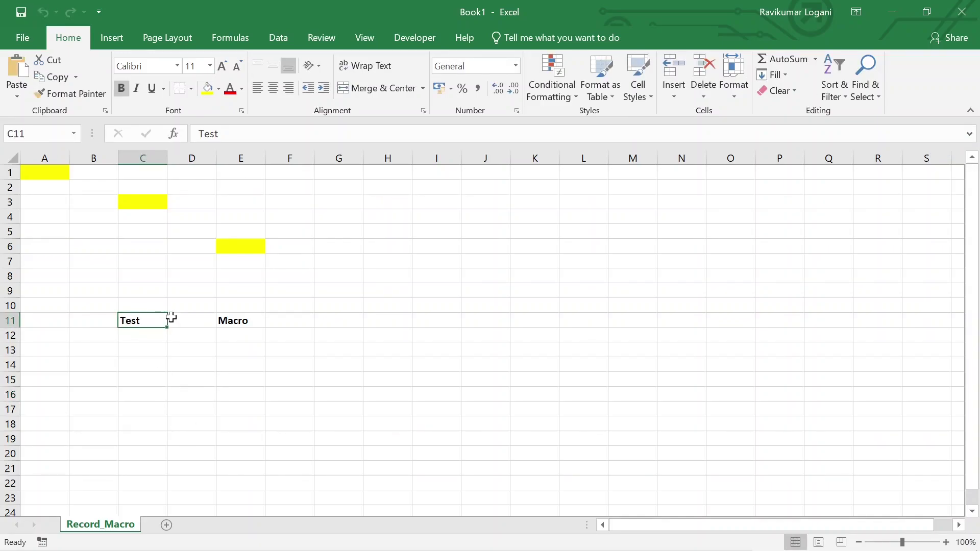
Step: Enter the text "Hello" in cell D15
left_click(218, 363)
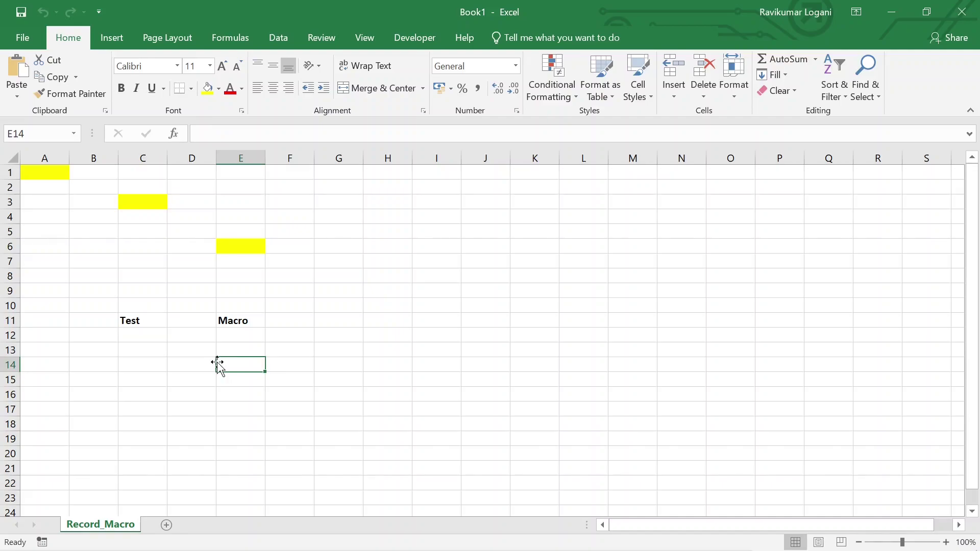
left_click(170, 377)
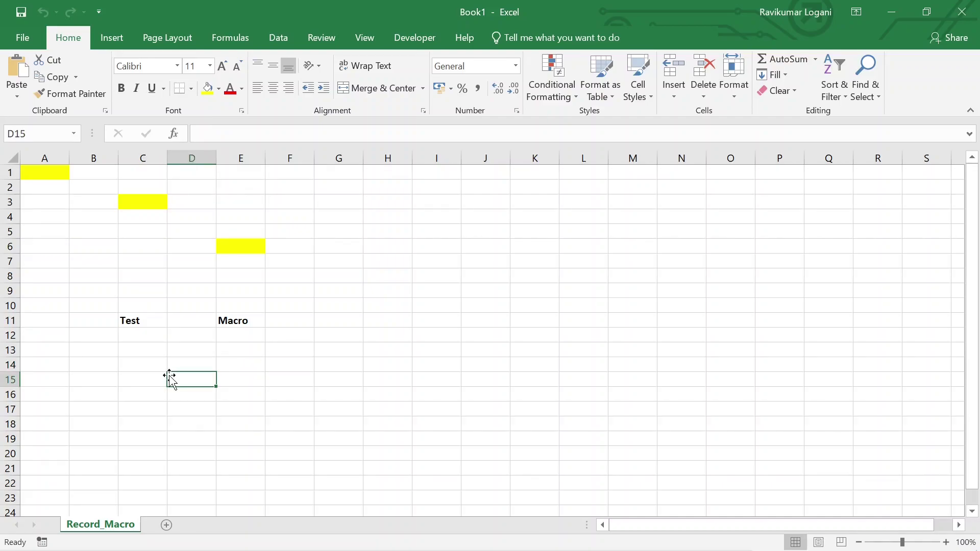
type("Hello")
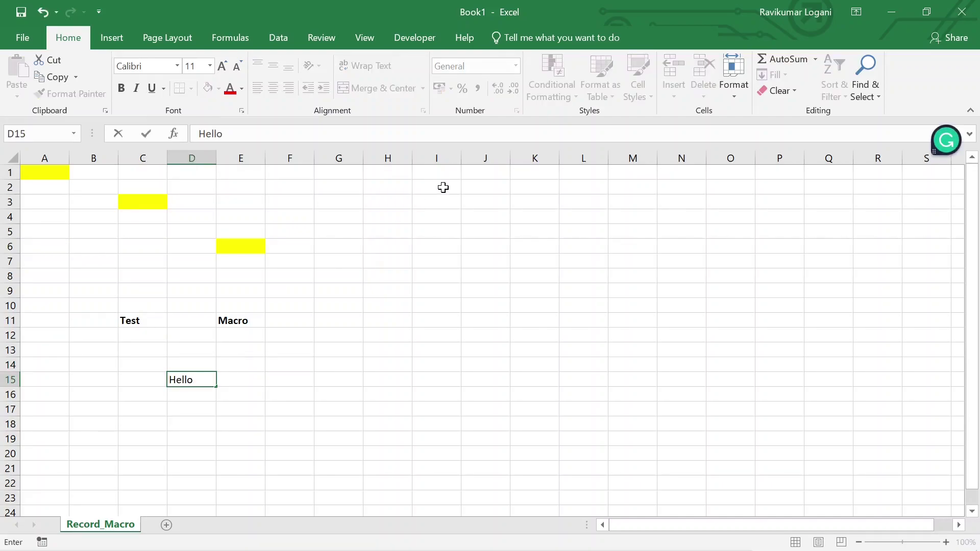
left_click(413, 38)
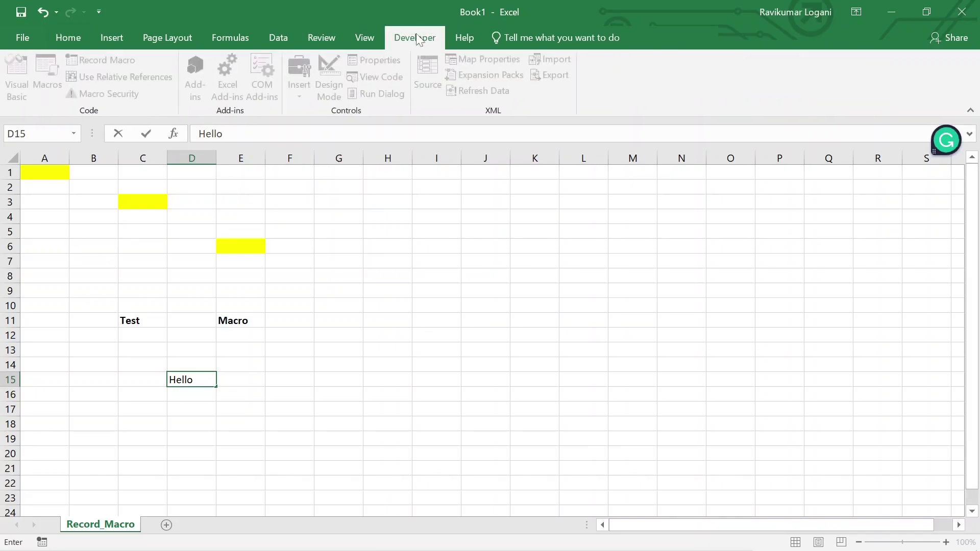
left_click(270, 234)
left_click(306, 285)
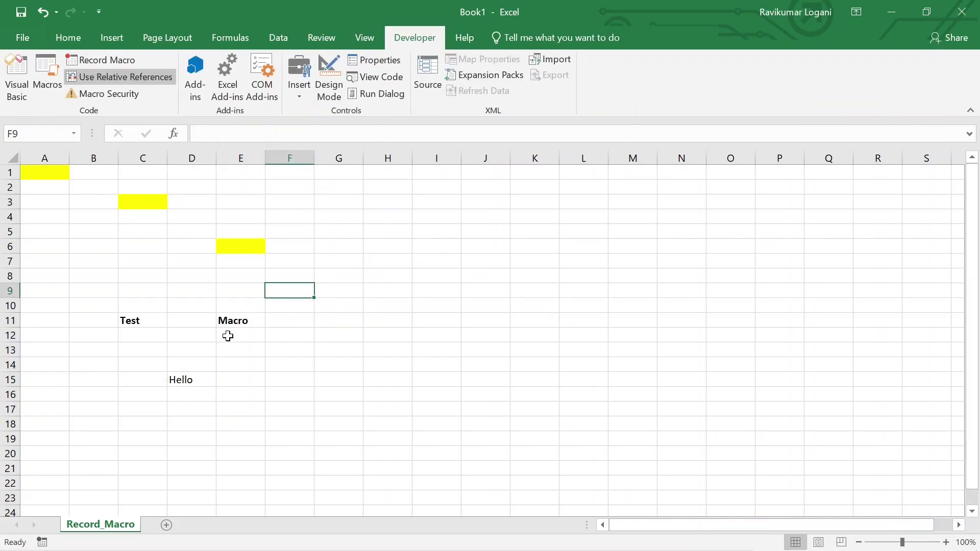
Step: Run the Bold macro on cell D15 from the list of macros
left_click(188, 383)
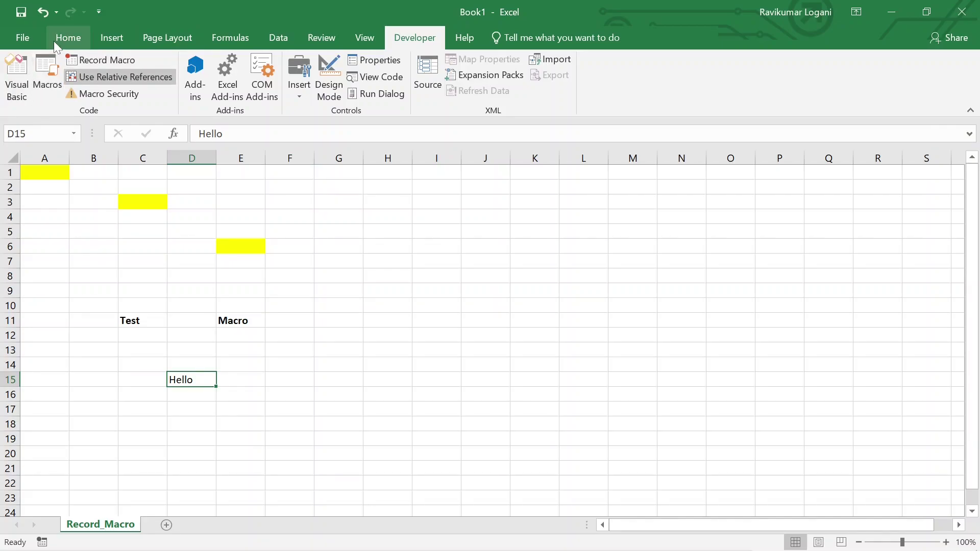
left_click(50, 71)
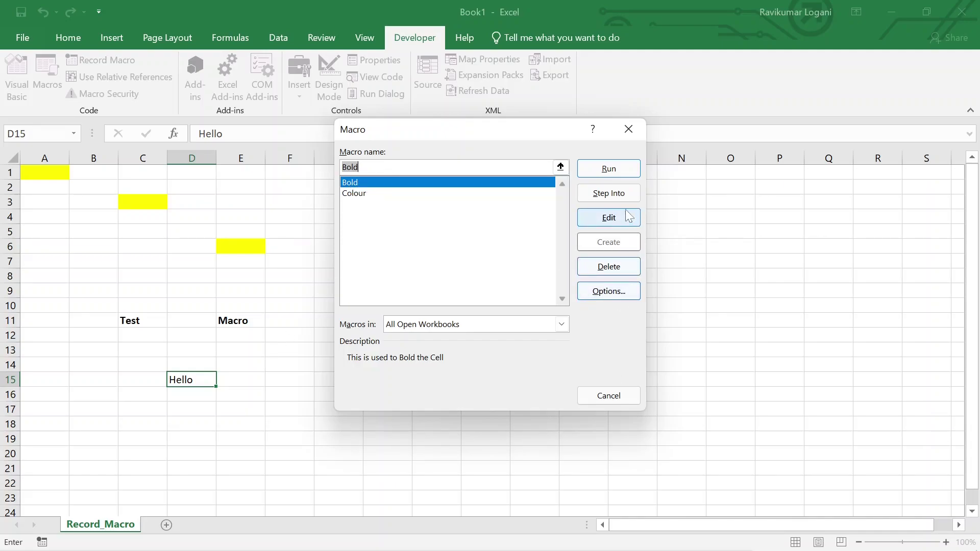
left_click(606, 173)
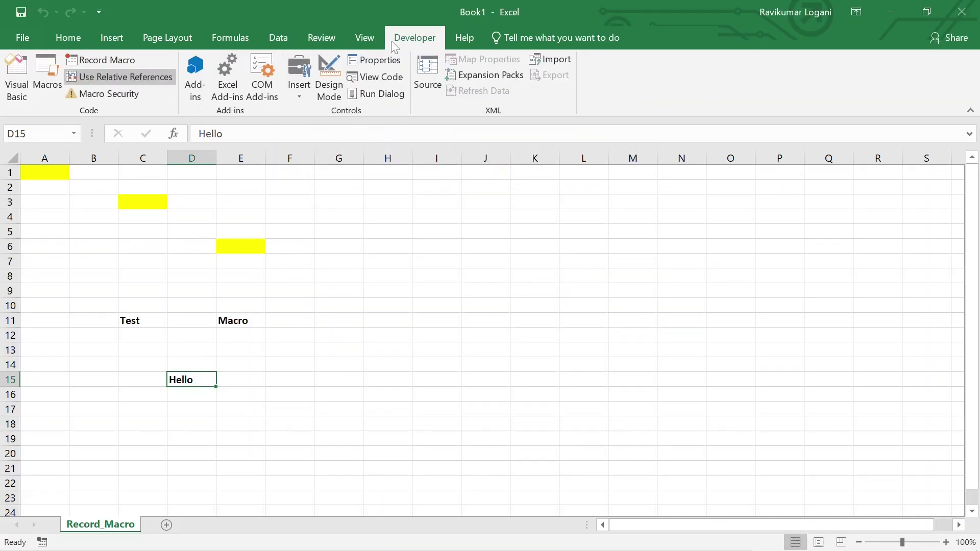
Step: Run the Colour macro on cell D15 from the list of macros
left_click(44, 69)
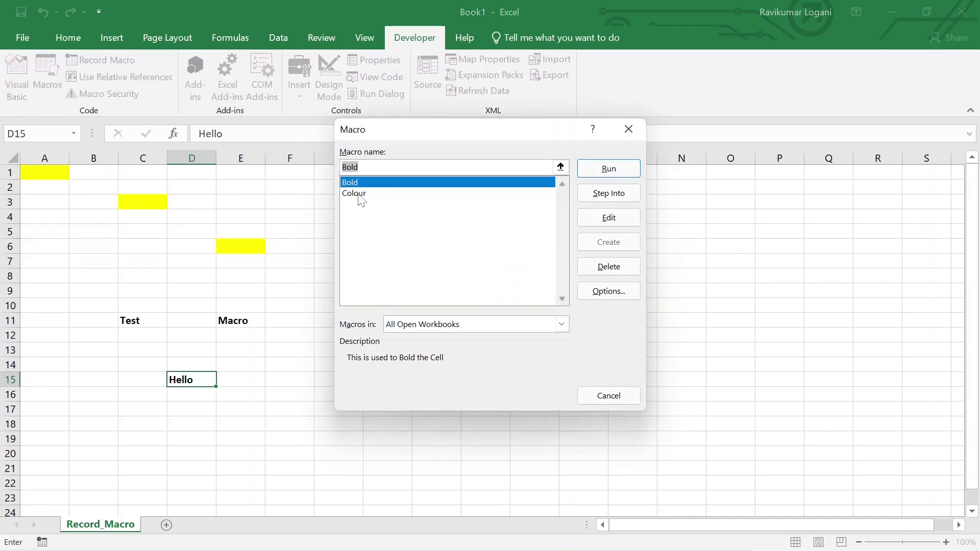
left_click(349, 193)
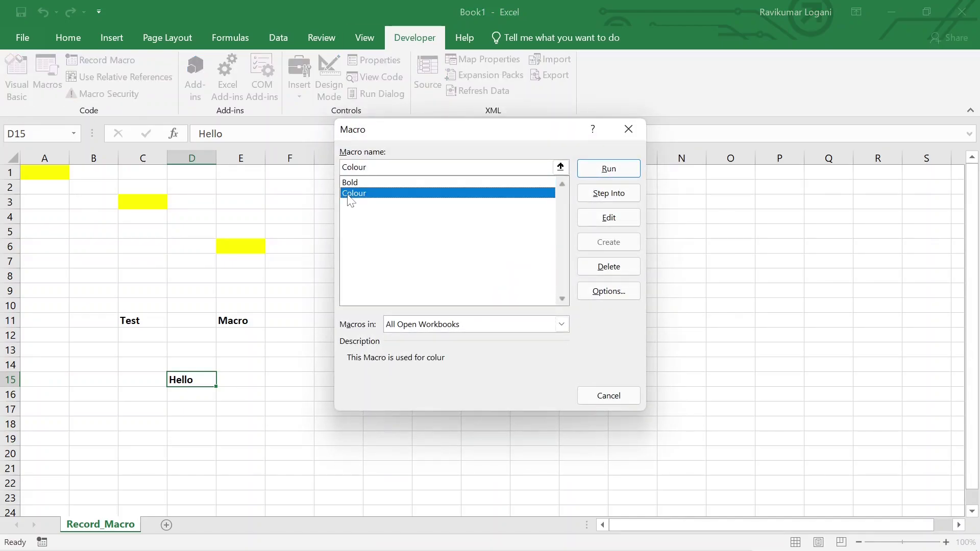
left_click(609, 169)
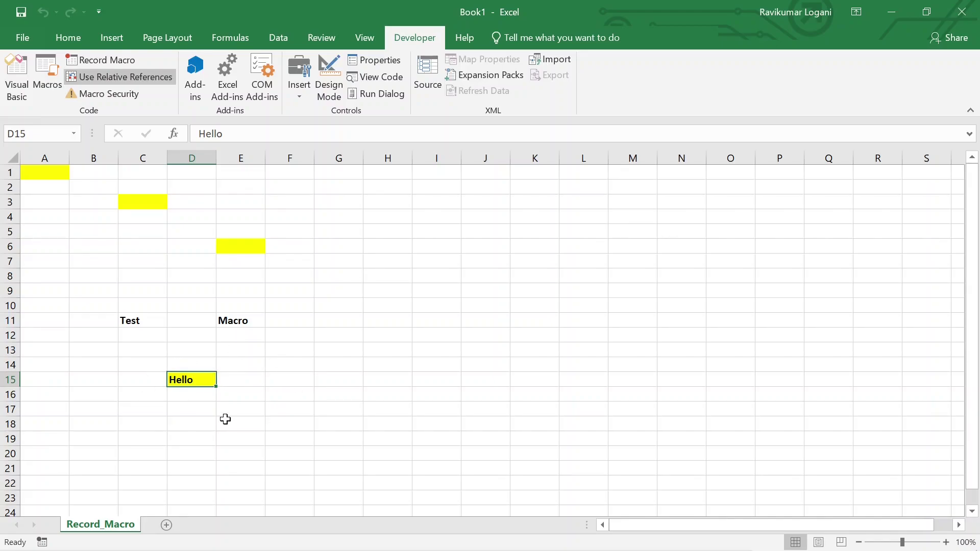
left_click(379, 309)
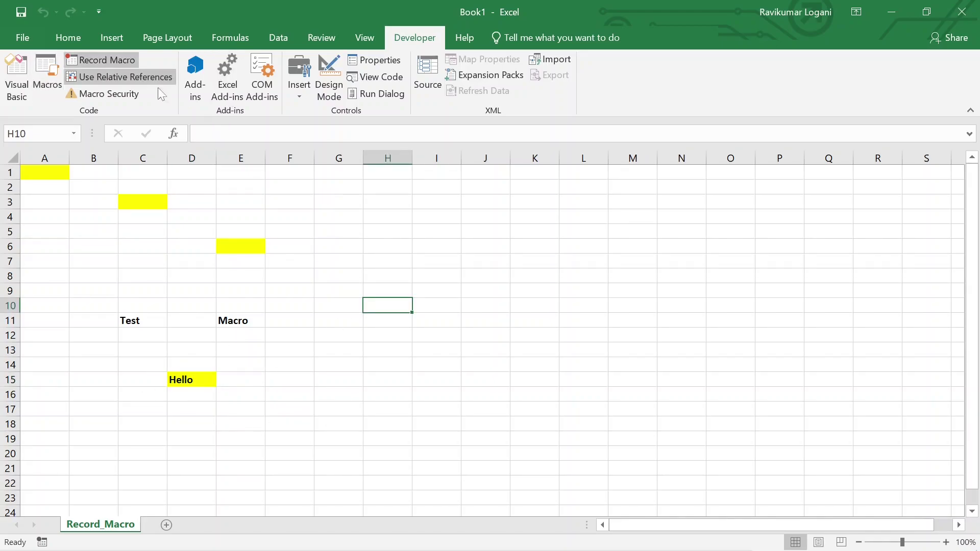
left_click(247, 243)
left_click(225, 325)
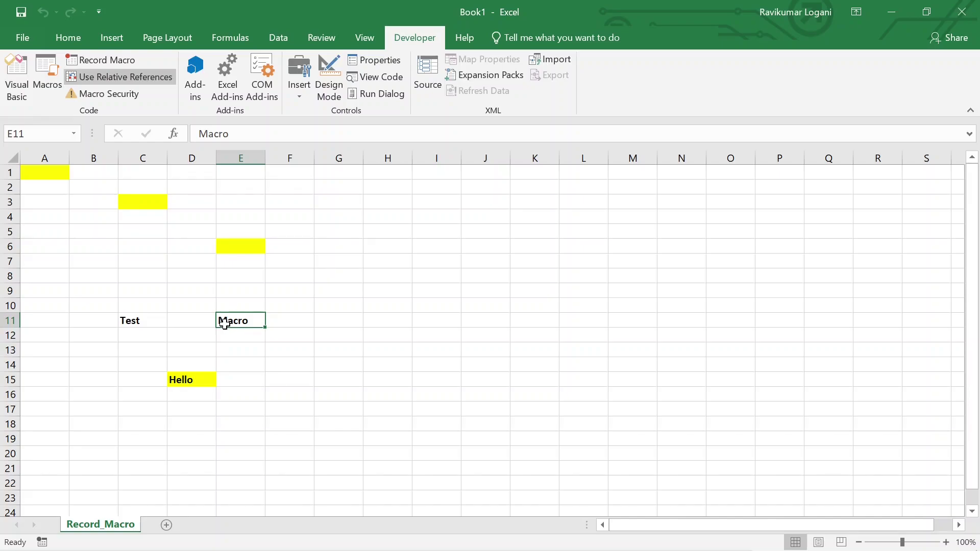
left_click(249, 253)
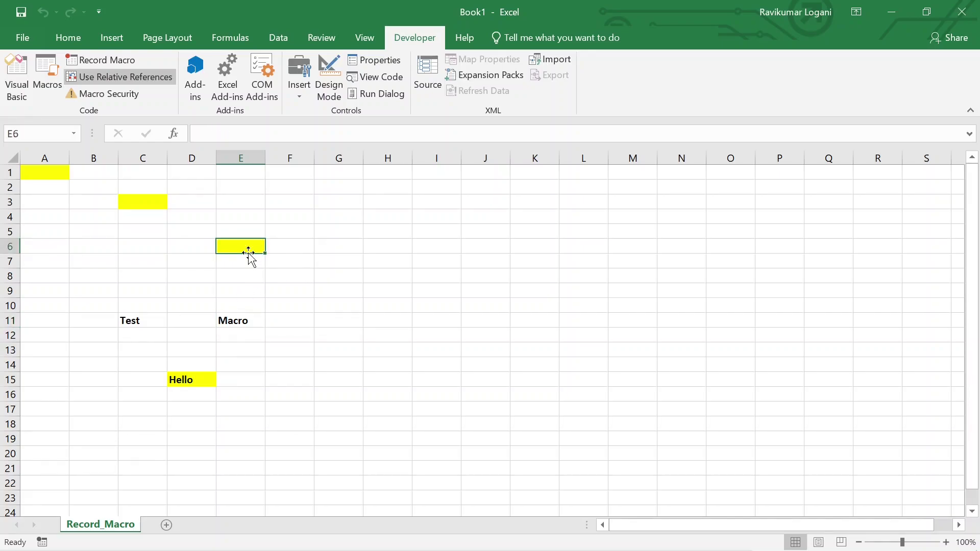
left_click(66, 38)
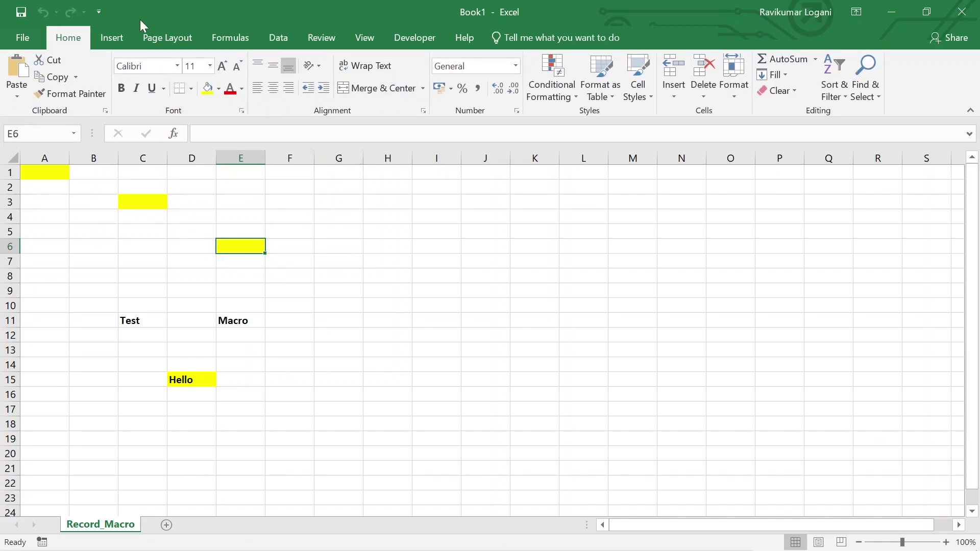
left_click(415, 37)
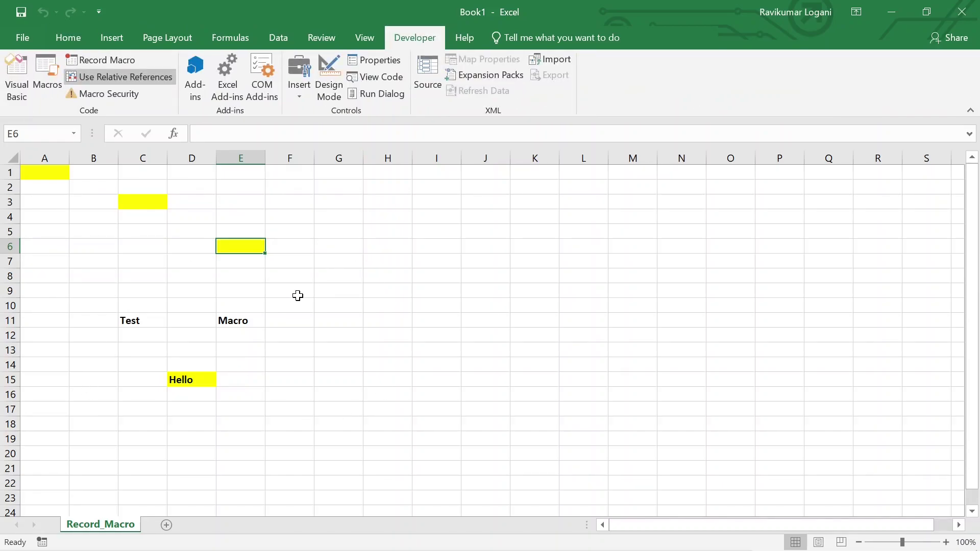
Step: Open the code of Module1, which holds the recorded macros, in the Visual Basic editor
left_click(13, 90)
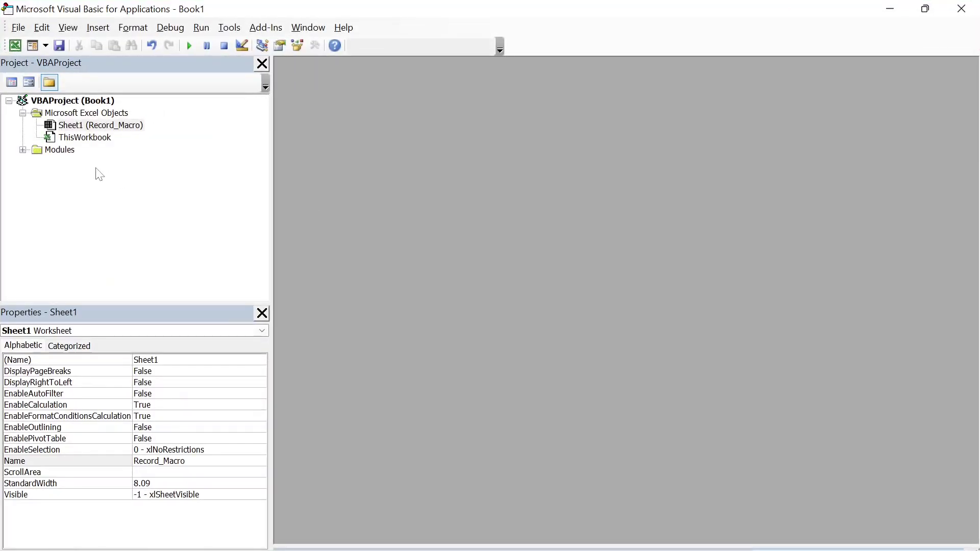
left_click(121, 126)
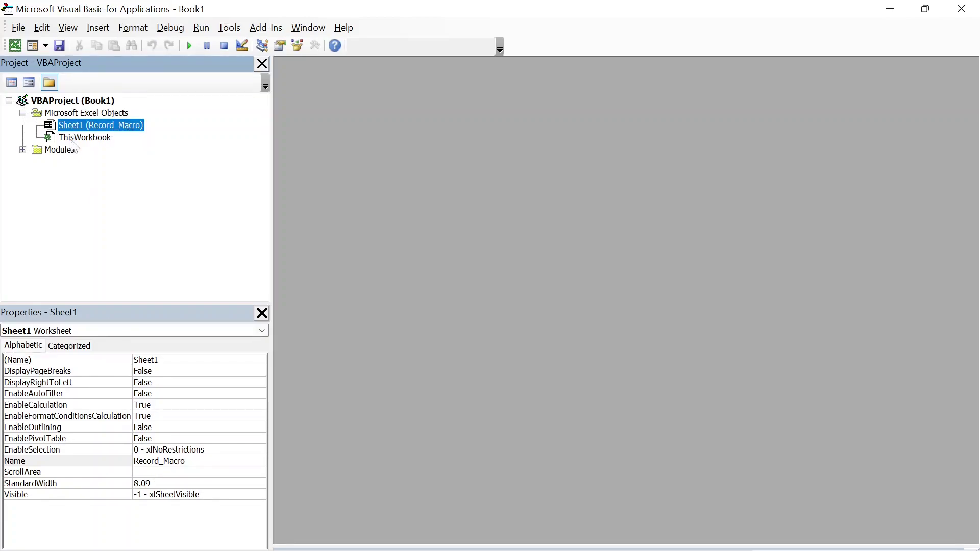
left_click(23, 150)
left_click(74, 162)
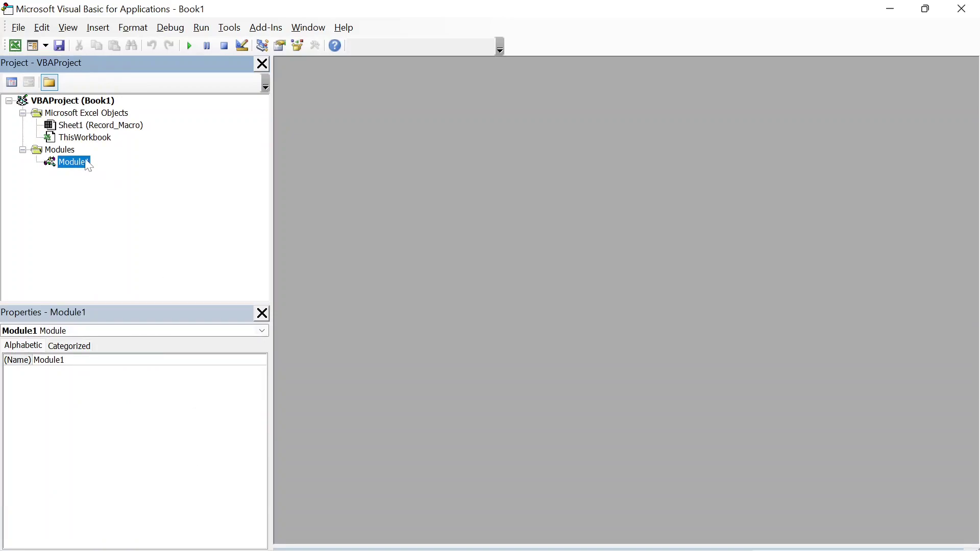
double_click(81, 163)
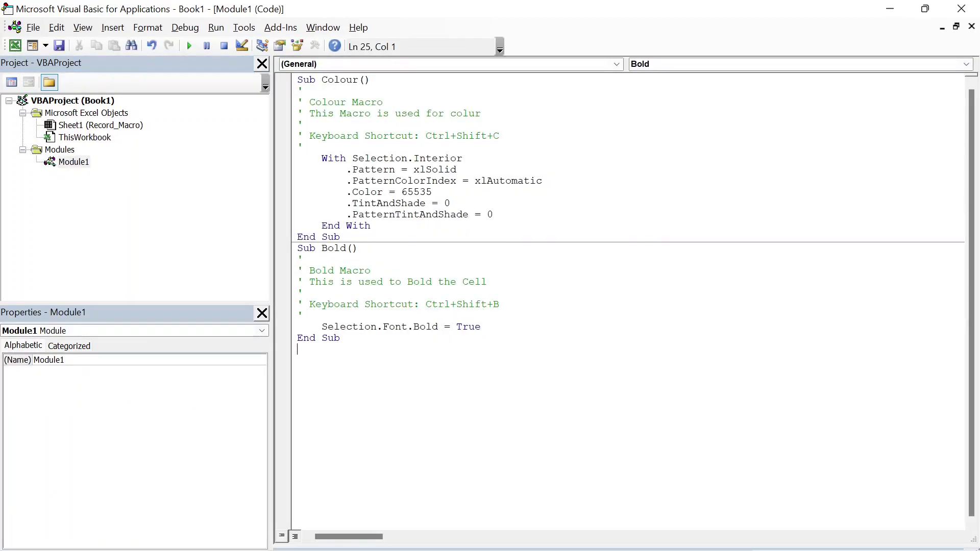
Step: Examine the Colour macro's name, shortcut and colour value and the Bold macro's font statement, and return to the Excel workbook
double_click(339, 80)
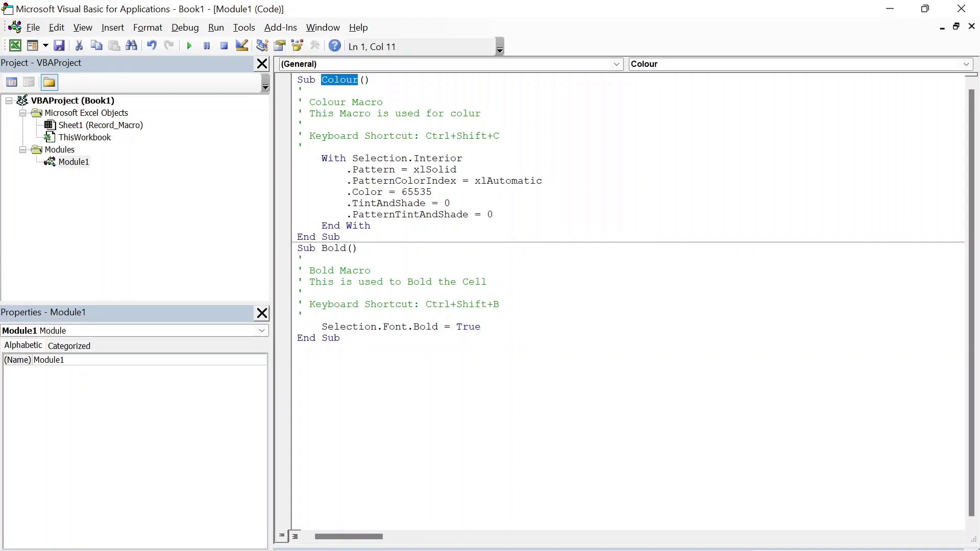
left_click_drag(425, 136, 499, 136)
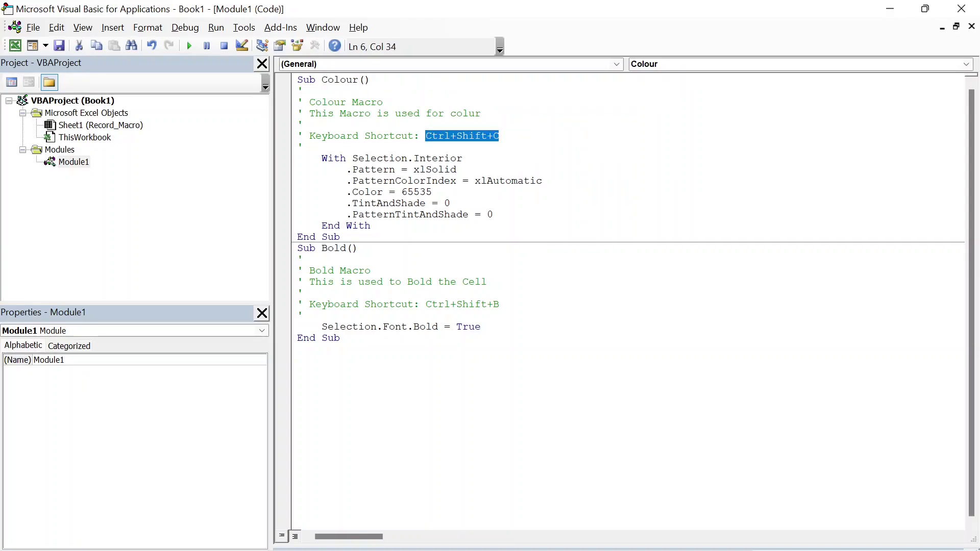
left_click_drag(432, 192, 401, 191)
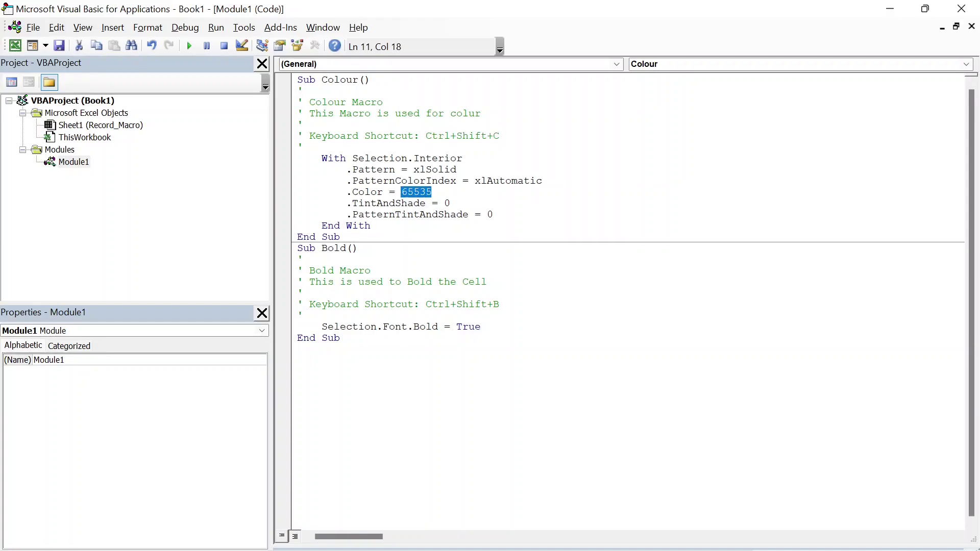
left_click(341, 248)
double_click(327, 248)
double_click(394, 327)
double_click(426, 327)
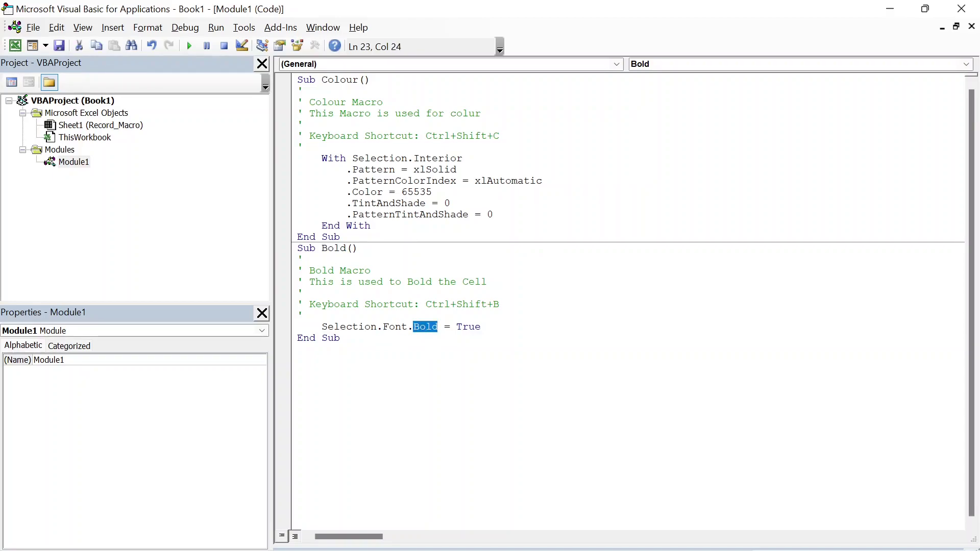
left_click_drag(481, 327, 327, 335)
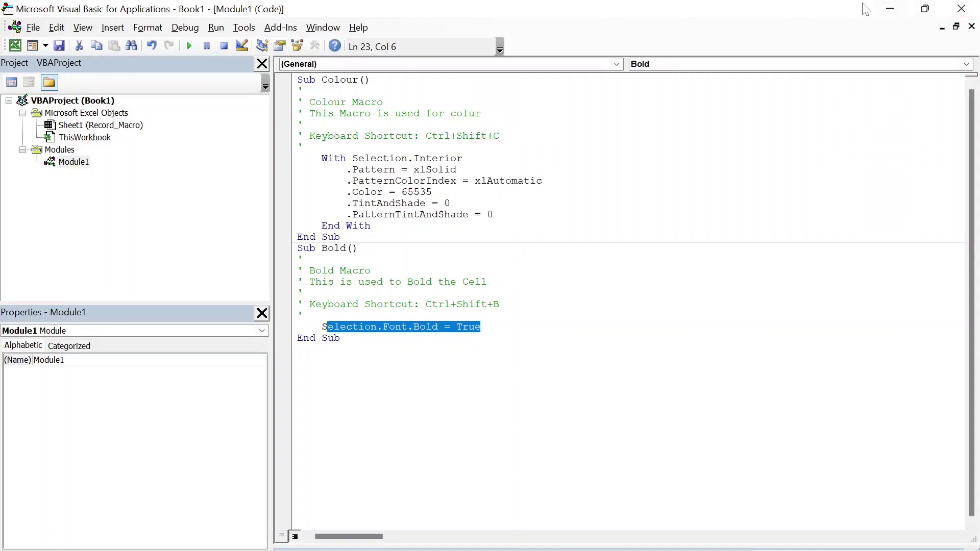
left_click(903, 11)
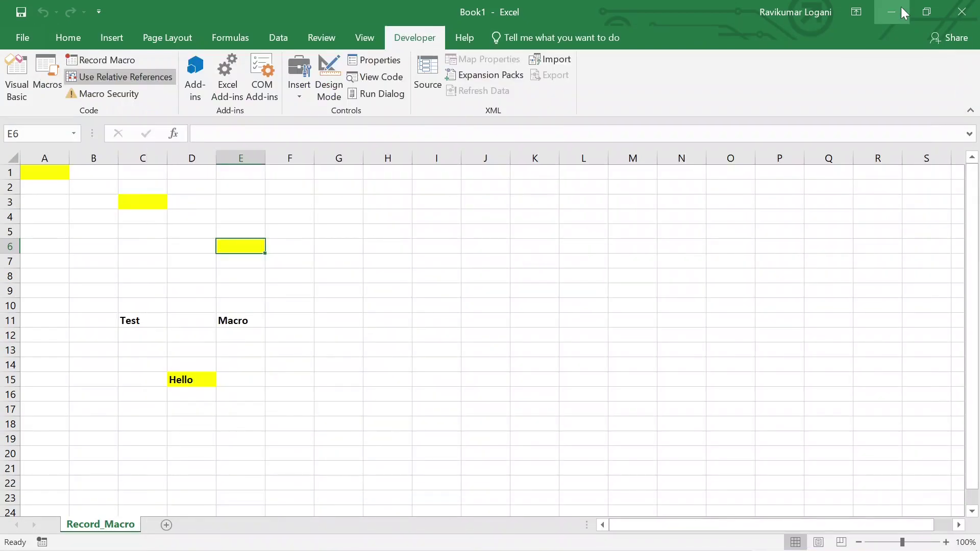
mouse_move(619, 550)
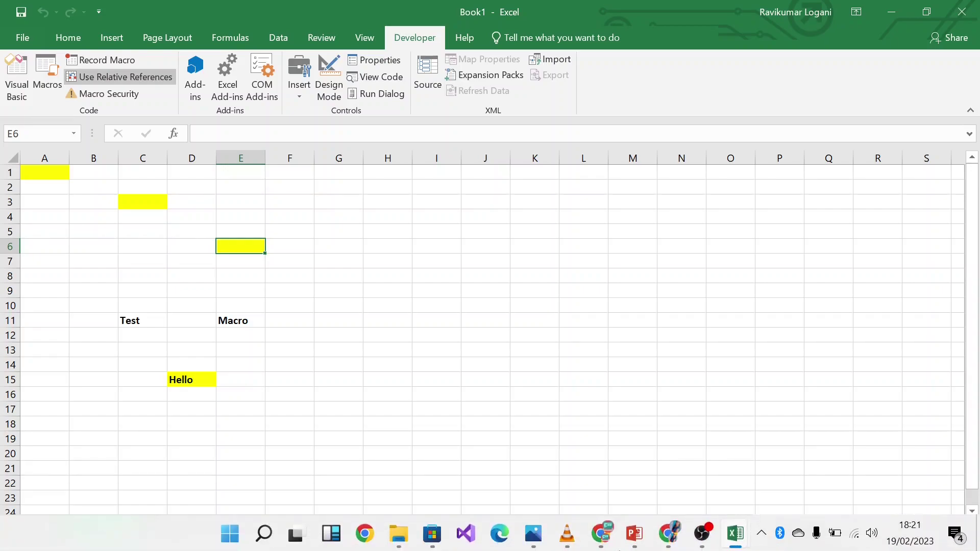